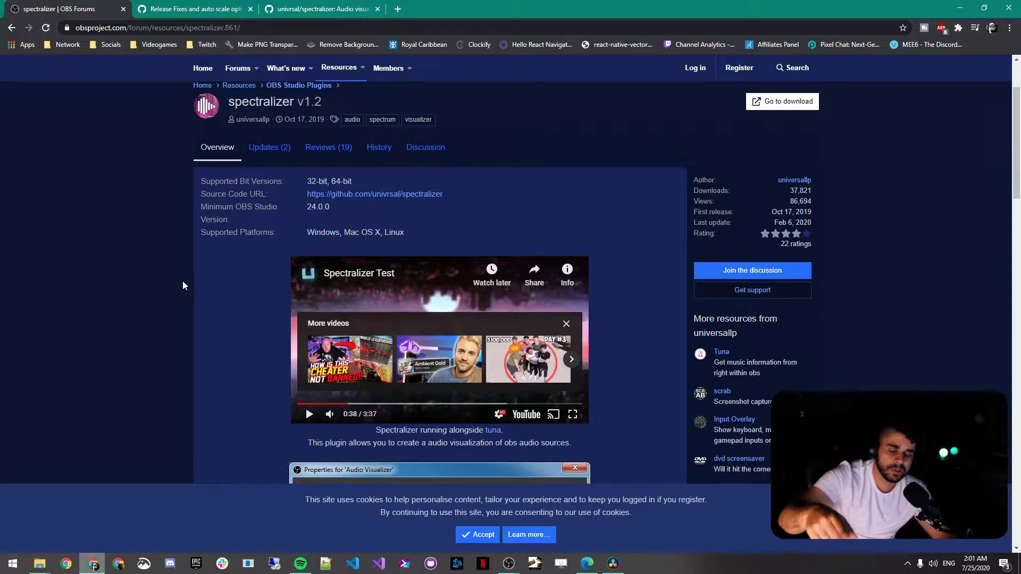
Step: Scroll down the spectralizer v1.2 forum page to reach its Source Code link
scroll(192, 298, down, 1)
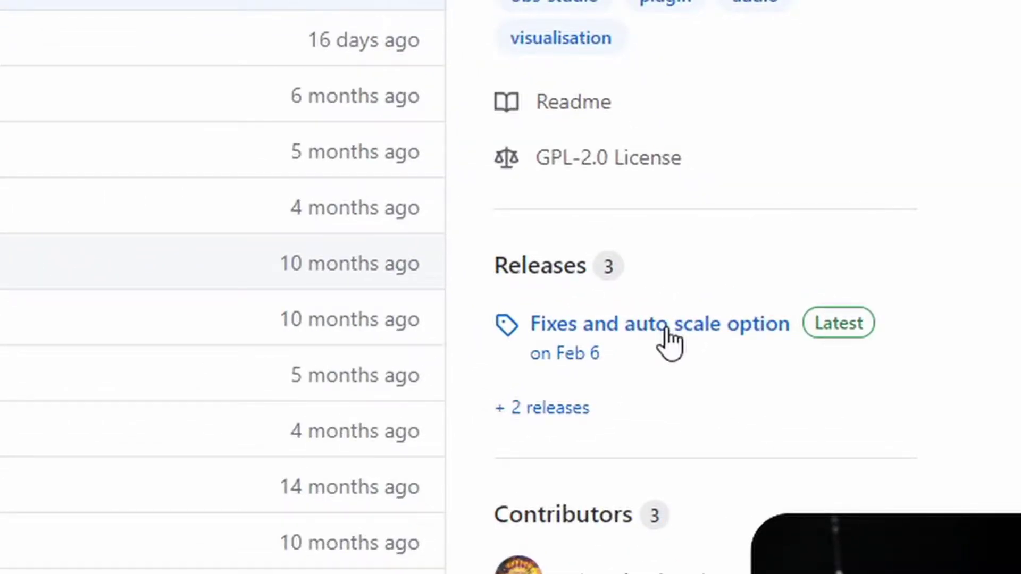
Step: Open the latest GitHub release, 'Fixes and auto scale option'
click(667, 330)
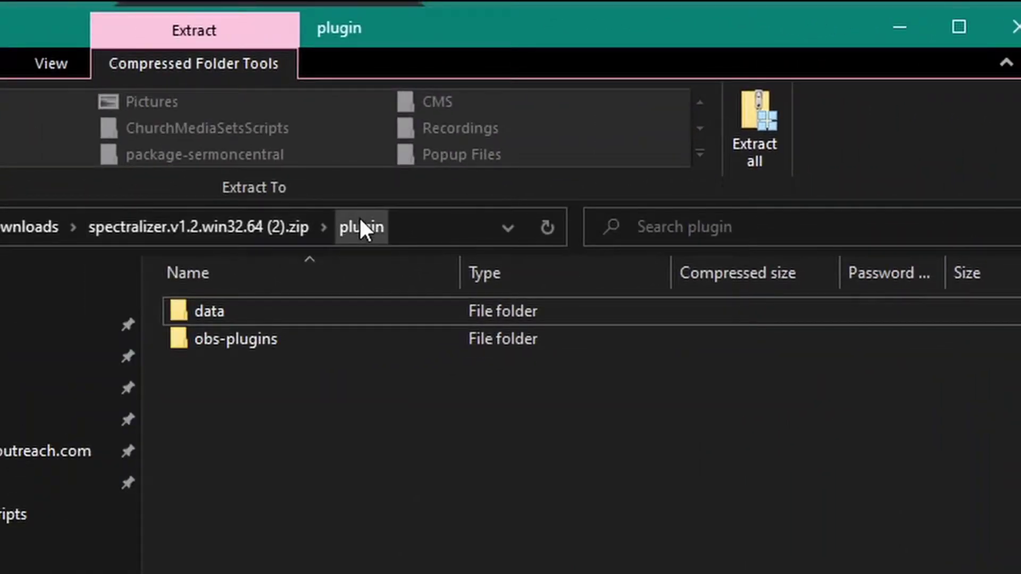
Step: Select both the data and obs-plugins folders in the downloaded zip
drag(323, 451, 1020, 573)
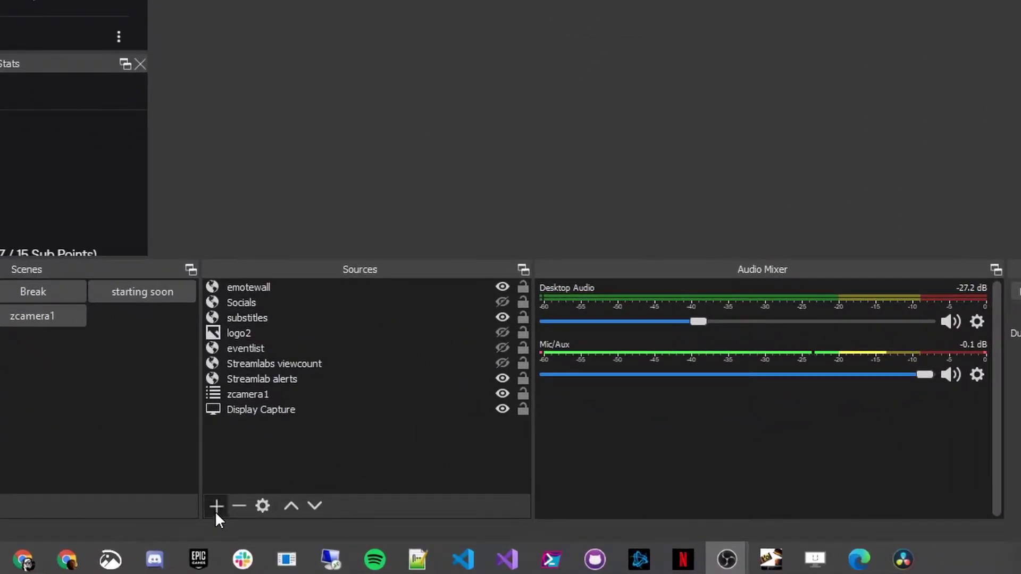
Step: Create a new Audio Visualizer source, Audio Visualizer 2, in the scene
click(216, 506)
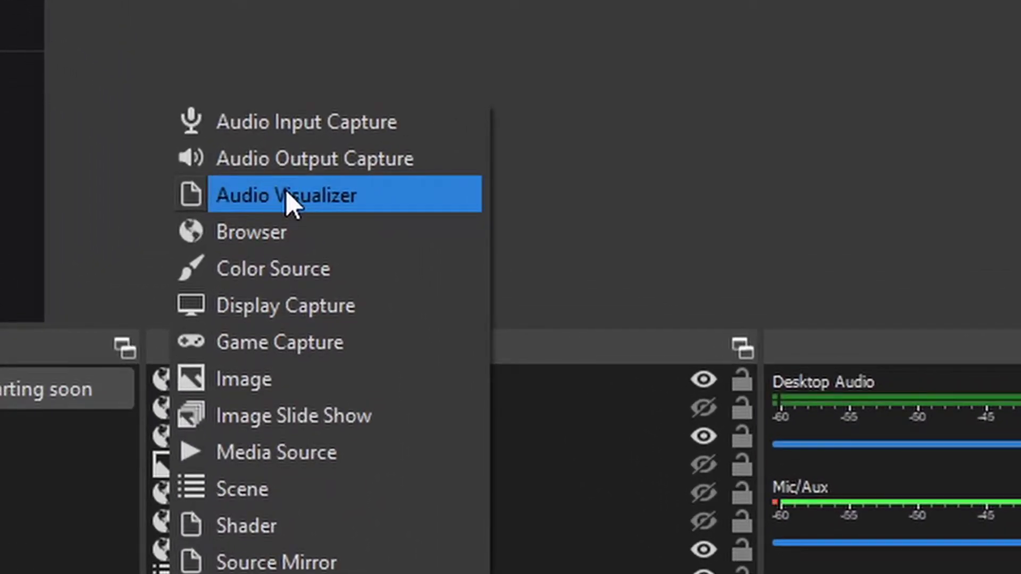
click(287, 194)
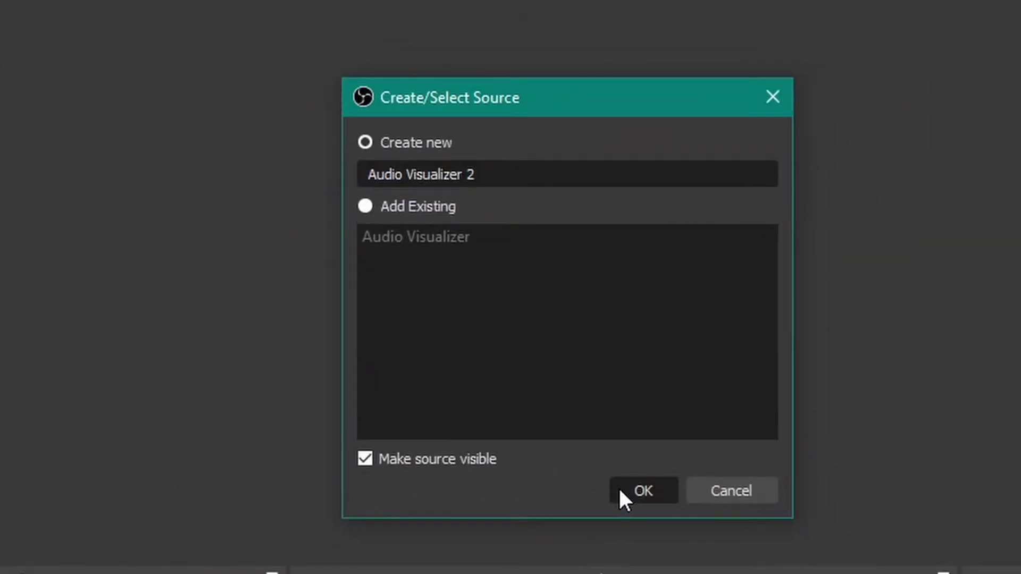
click(725, 447)
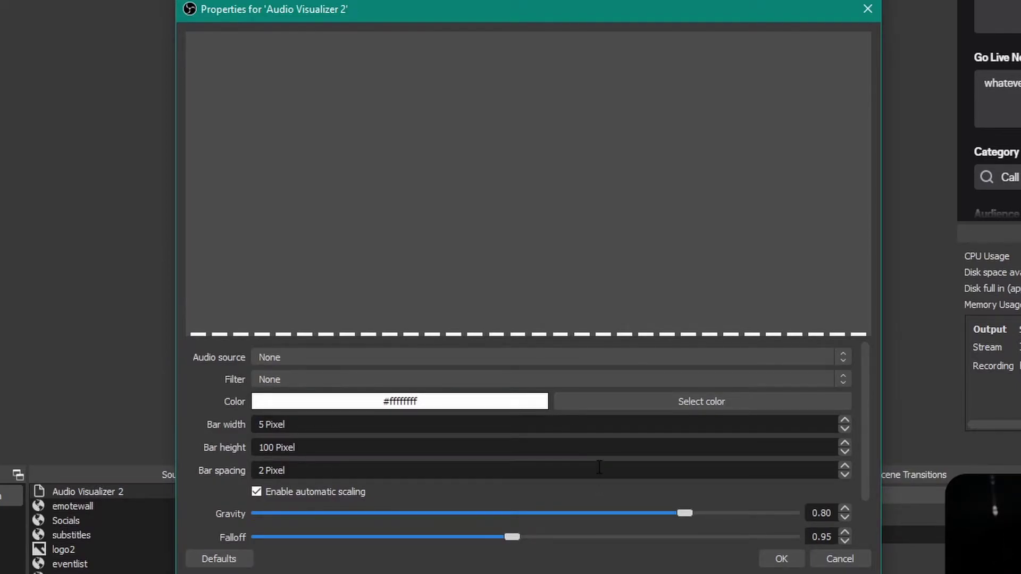
Step: Set the visualizer's audio source to Mic/Aux after briefly trying Desktop Audio
click(455, 364)
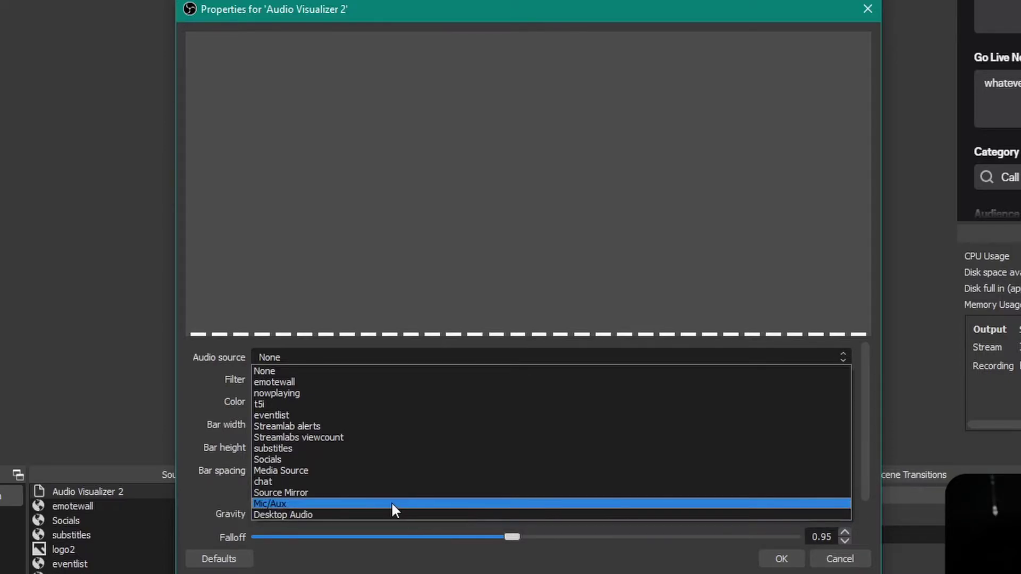
click(392, 504)
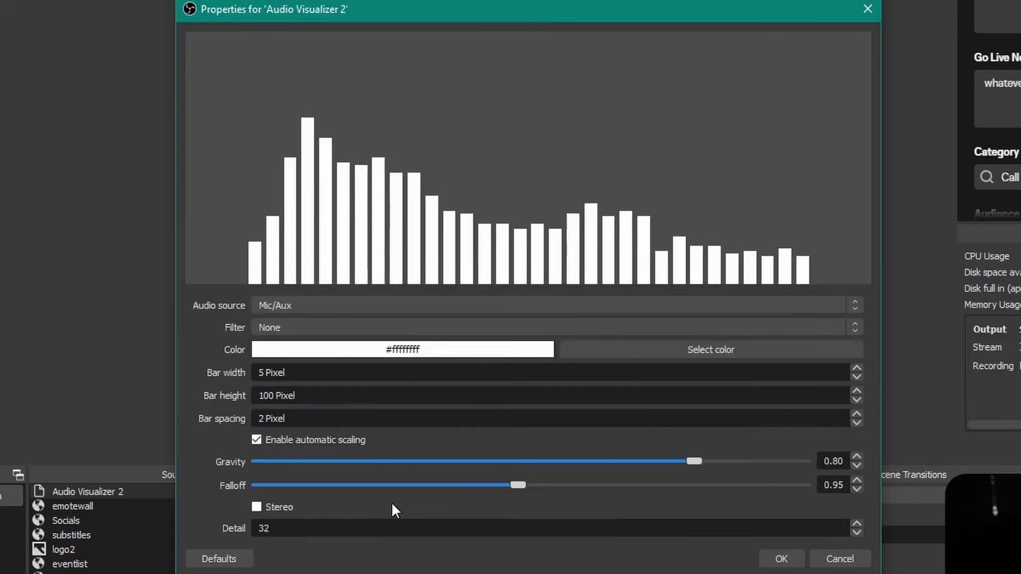
click(398, 299)
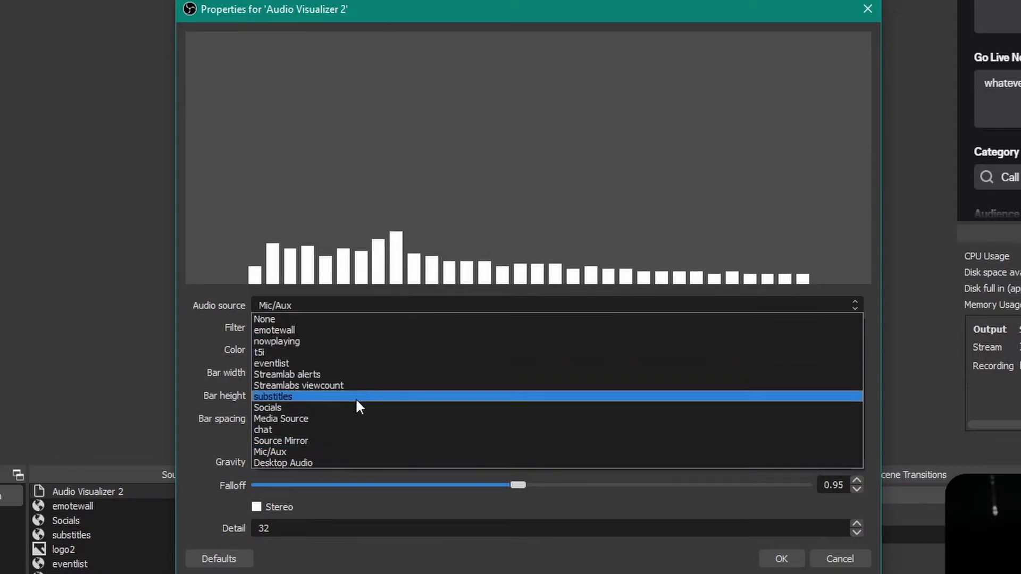
click(323, 464)
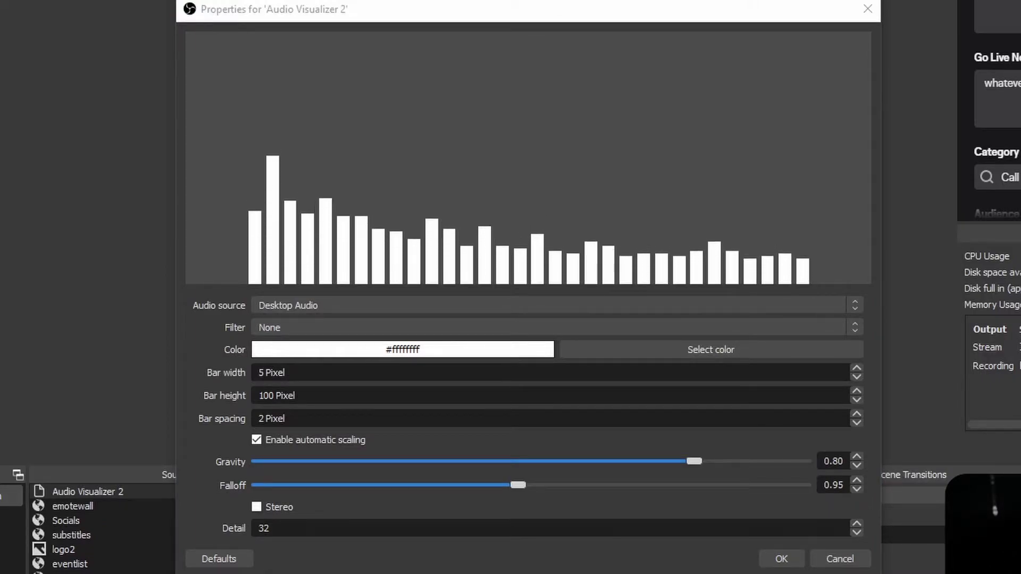
click(310, 305)
click(310, 337)
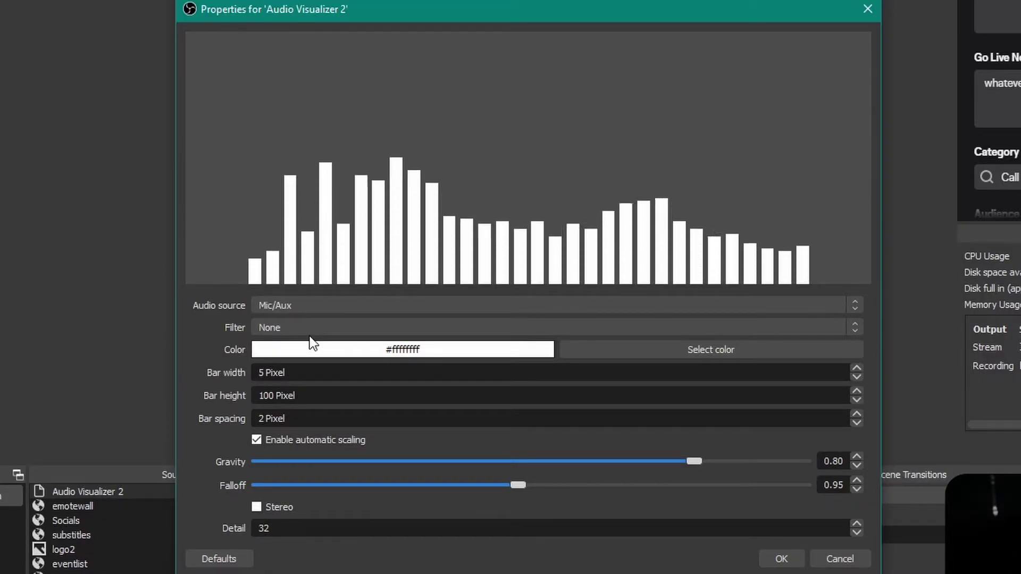
click(294, 333)
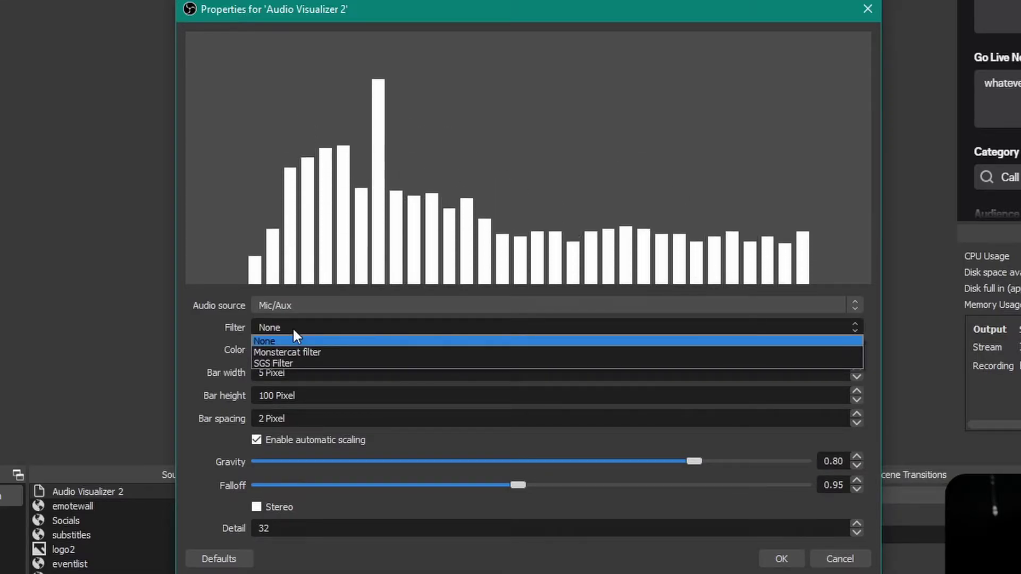
Step: Keep the filter at None and make the bars black
click(292, 341)
click(691, 349)
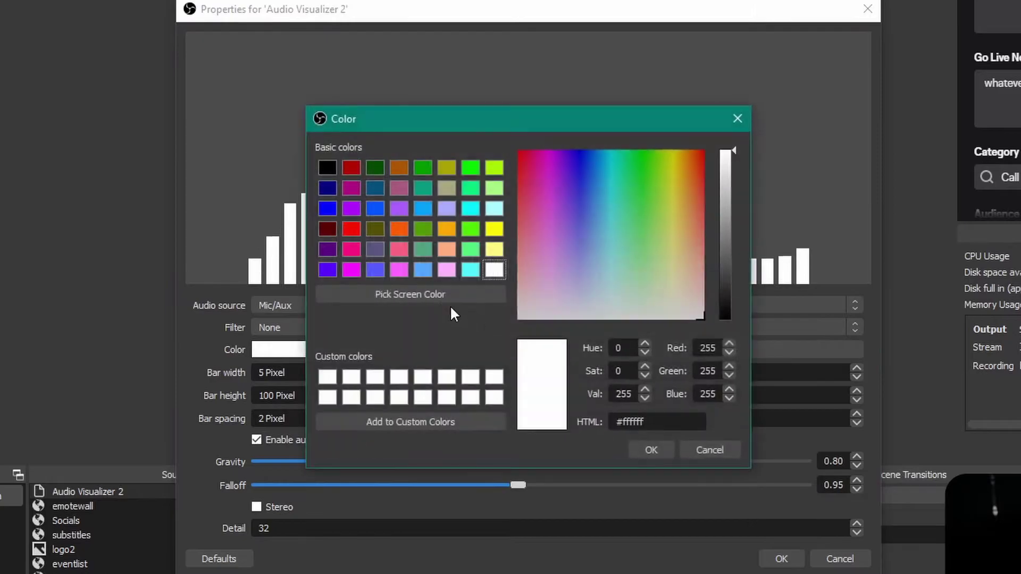
click(328, 168)
click(637, 447)
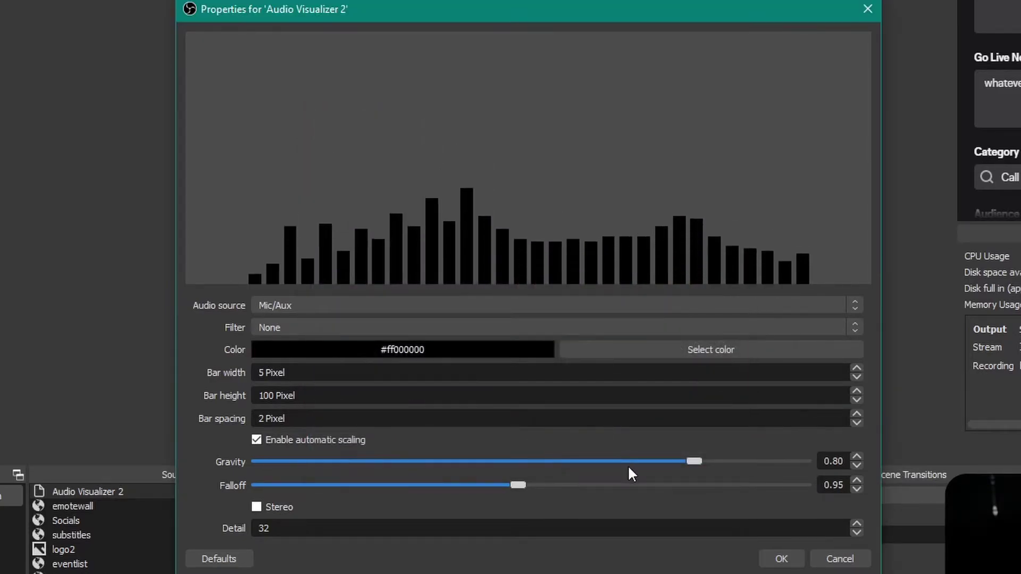
Step: Narrow the bar width to 4 pixels
click(261, 373)
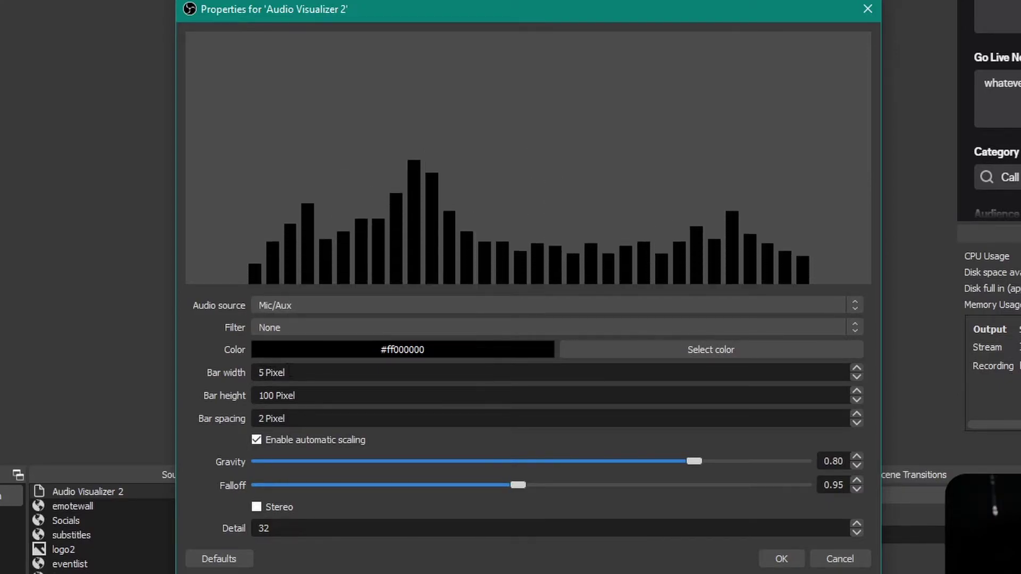
click(857, 369)
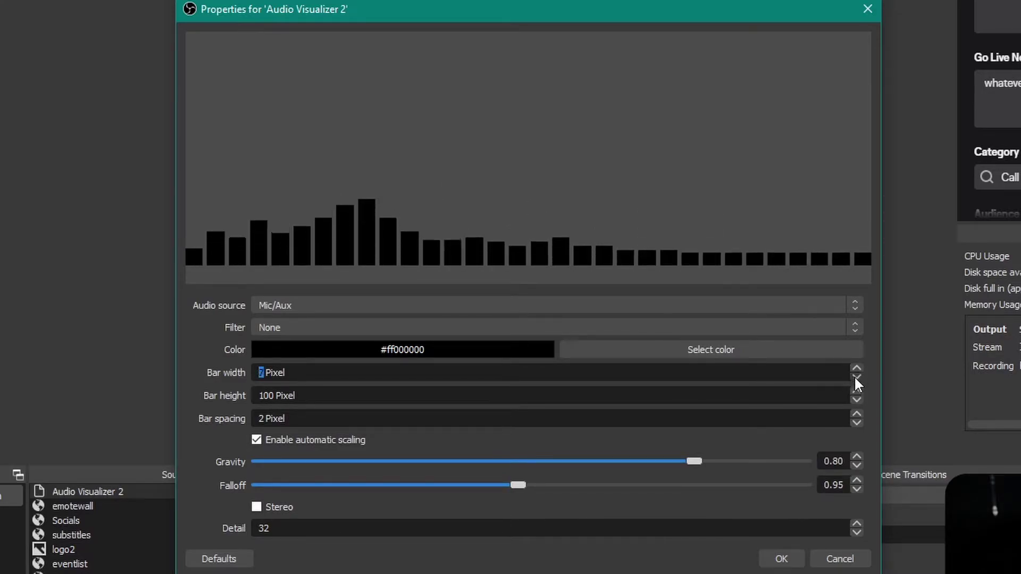
click(856, 376)
click(856, 376)
click(858, 377)
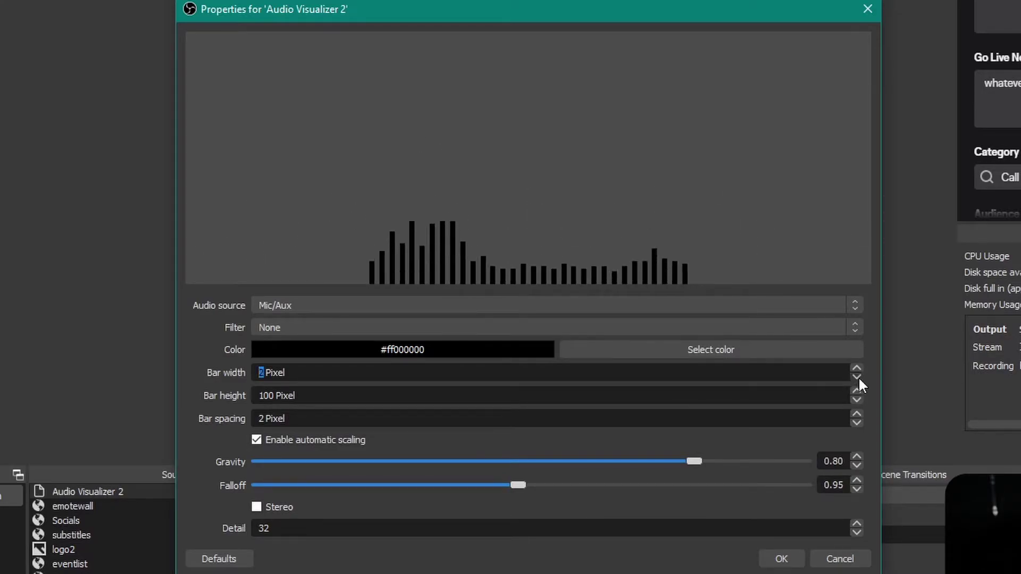
click(857, 377)
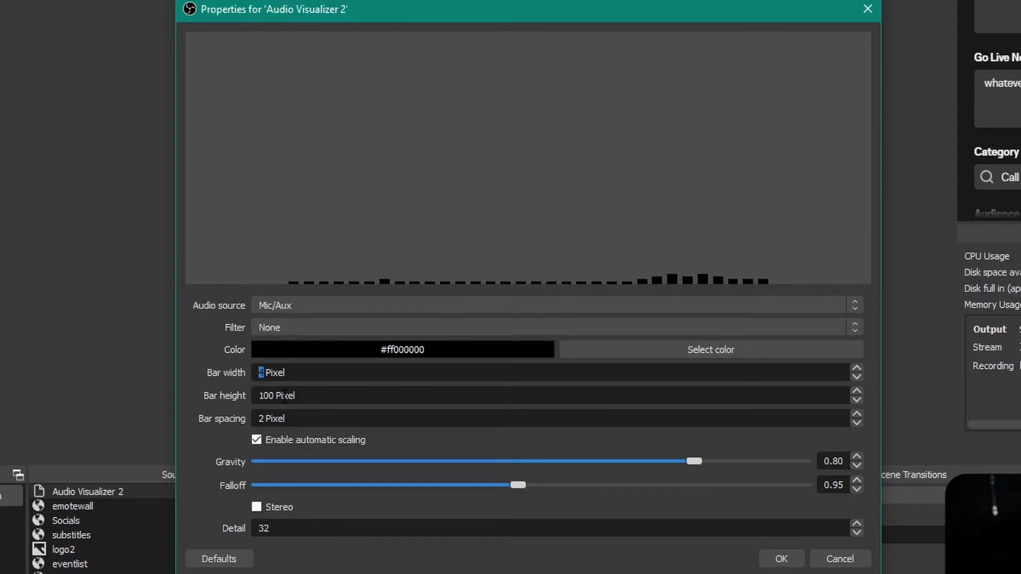
Step: Set the bar height to 200
click(269, 396)
double_click(270, 396)
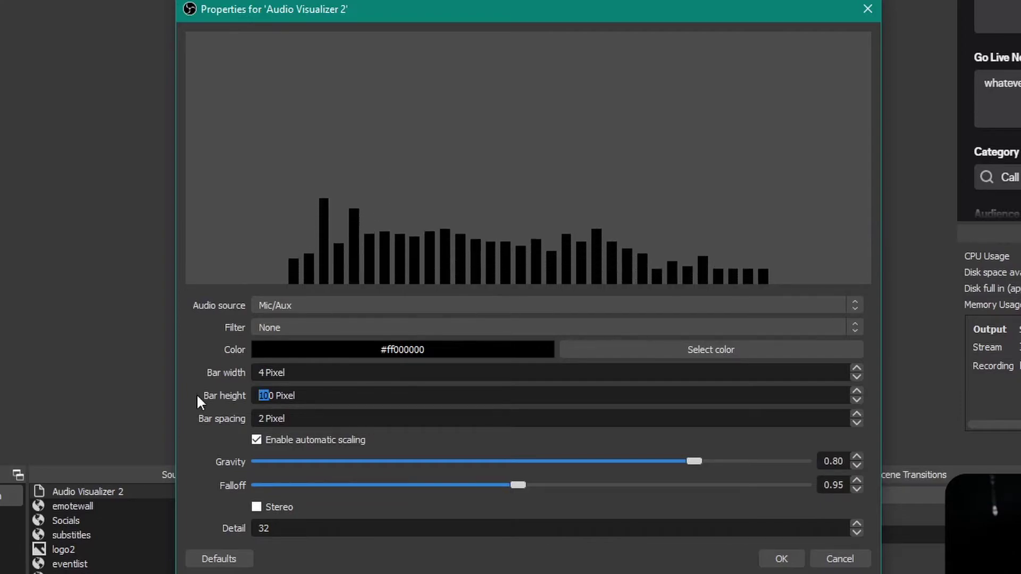
text(200)
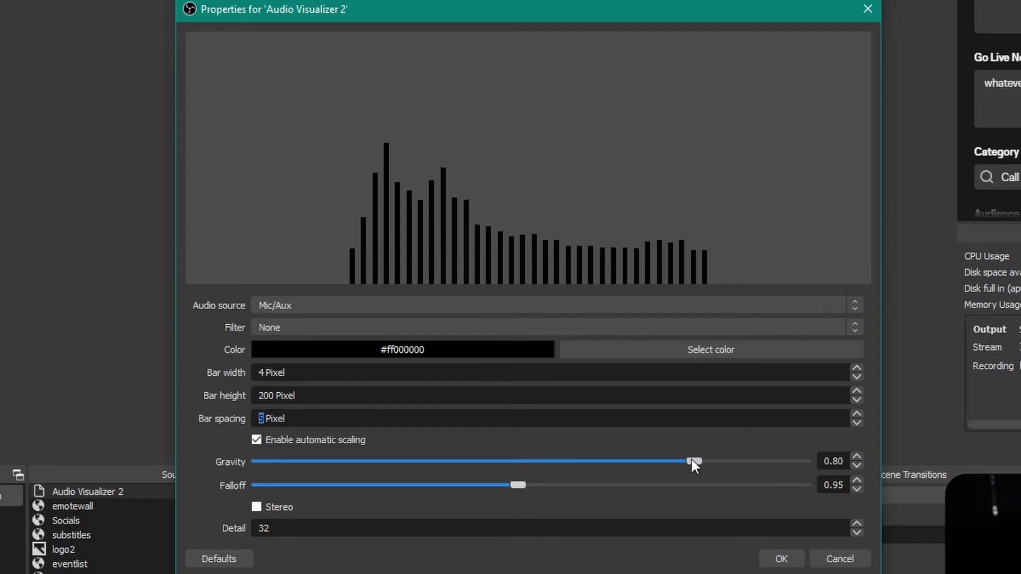
Step: Set gravity to 0.83 and falloff to 1.02
drag(691, 458, 331, 446)
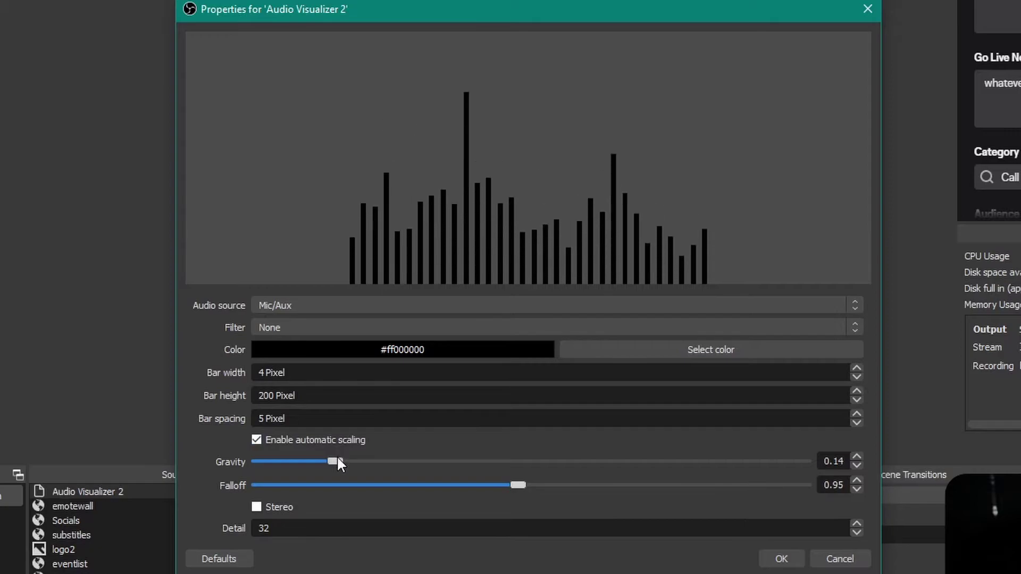
drag(339, 464, 716, 461)
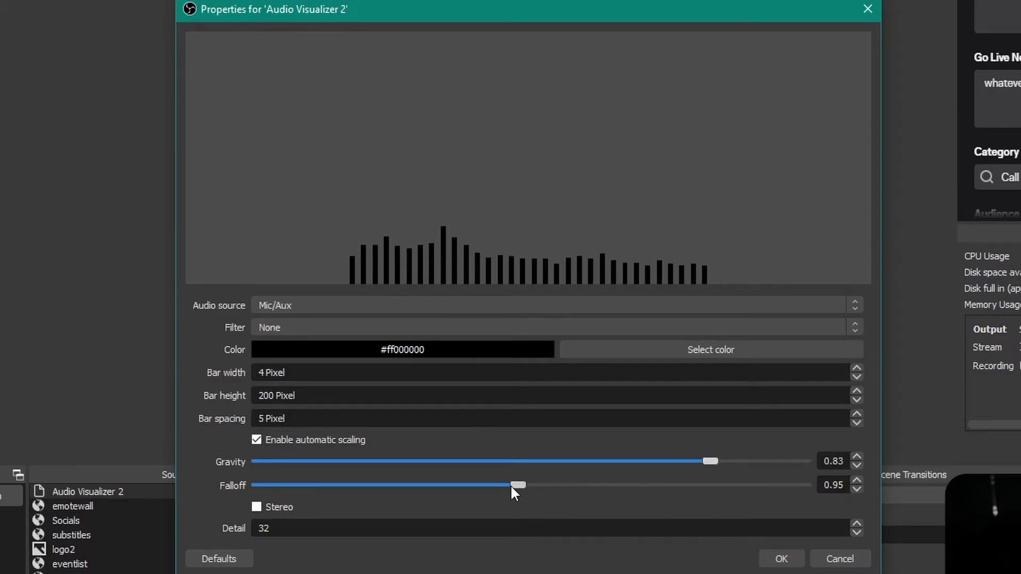
drag(512, 487, 455, 486)
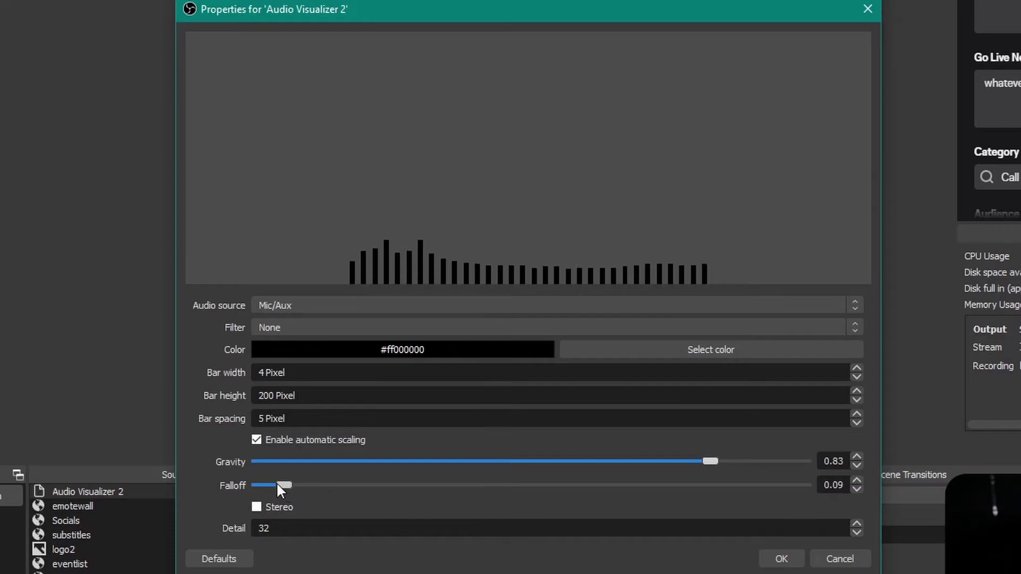
drag(283, 482, 530, 509)
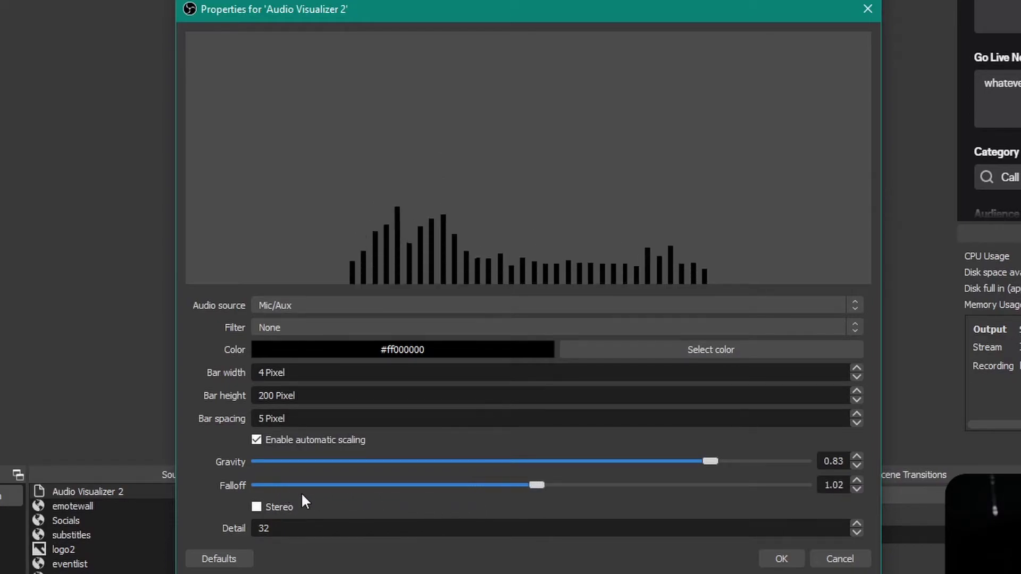
Step: Enable stereo with 5 px stereo space and detail 200, then apply the settings
click(271, 505)
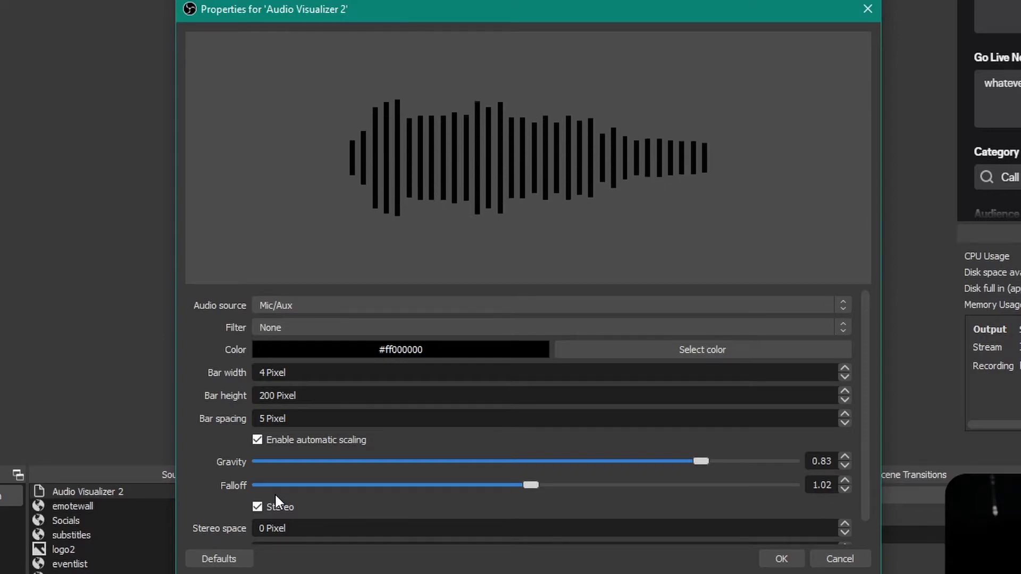
scroll(308, 487, down, 1)
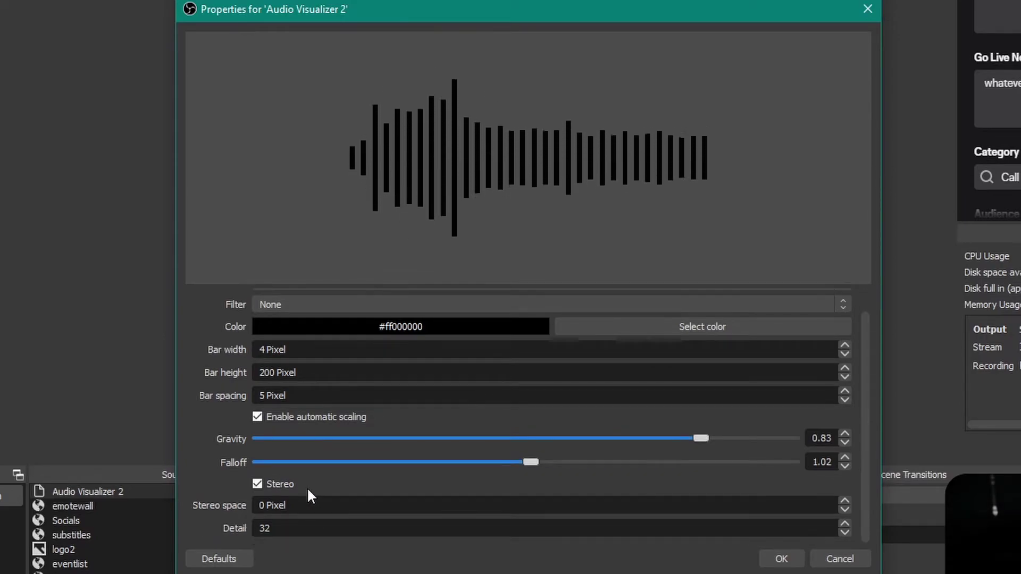
double_click(261, 505)
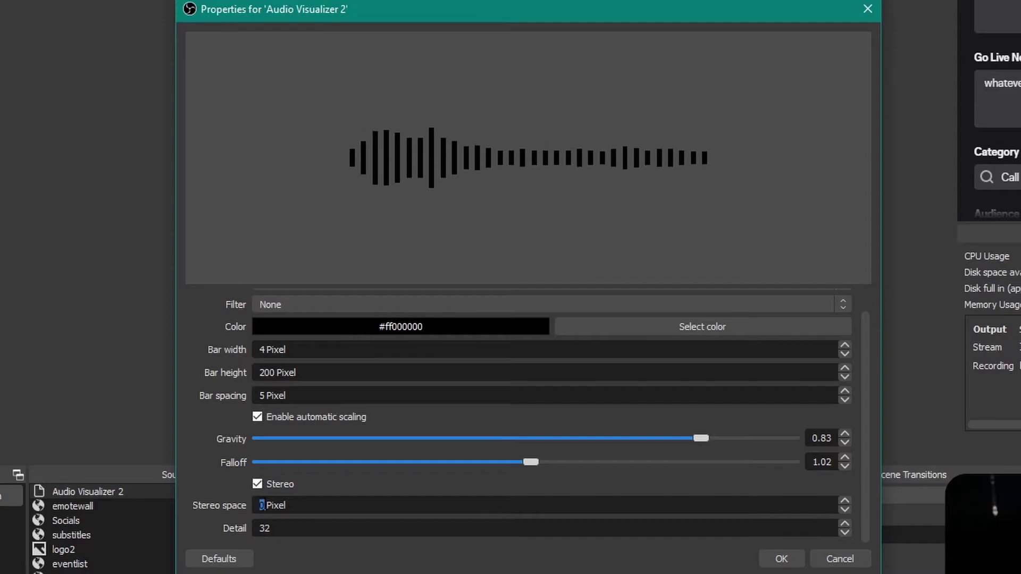
text(5)
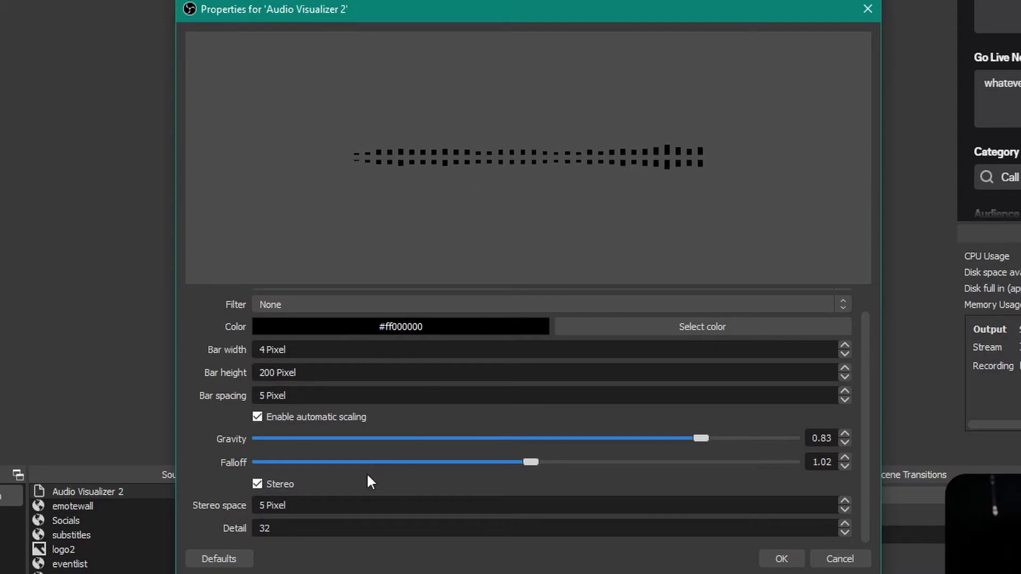
key(Tab)
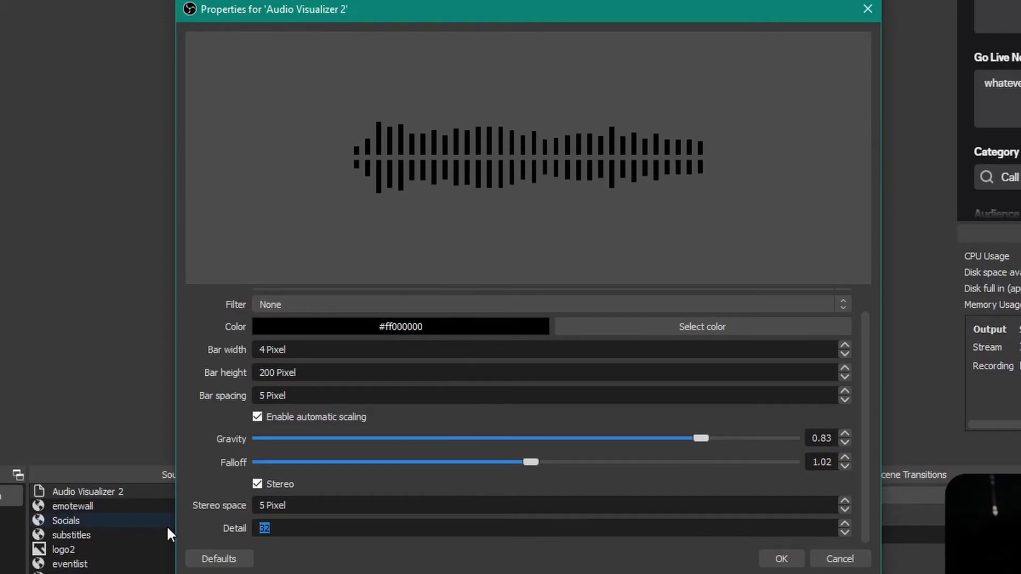
text(200)
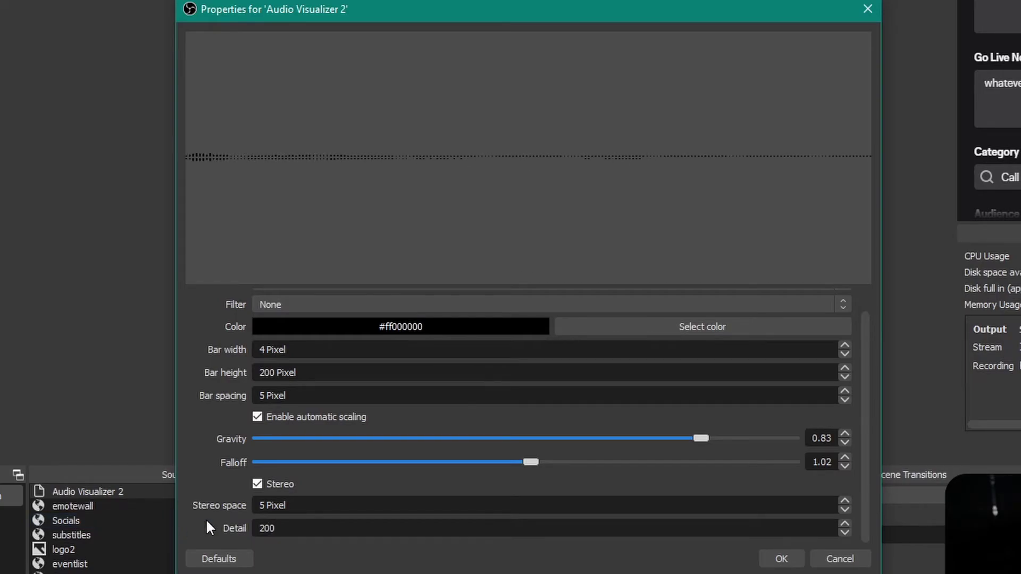
key(Return)
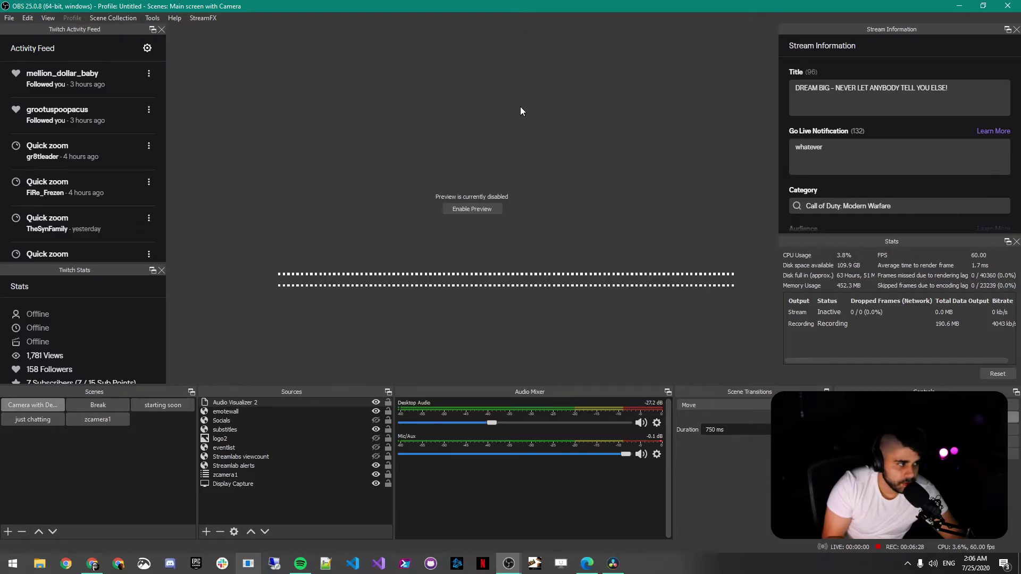